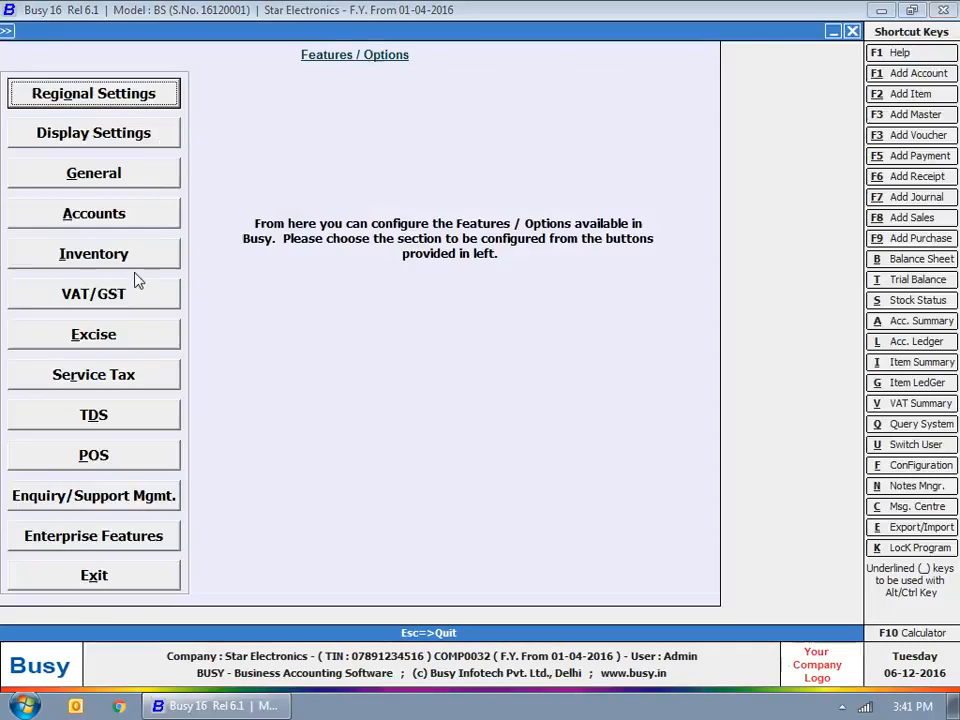
Step: Open the Inventory features and choose Weighted Average as the stock valuation method
{"action": "left_click", "coordinate": [70, 254]}
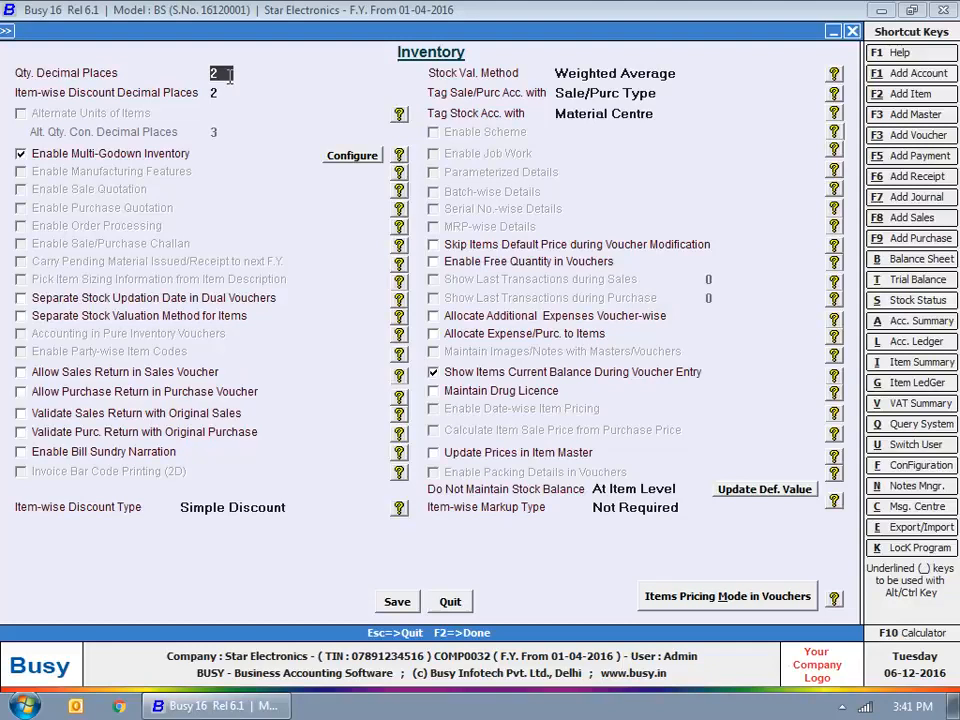
{"action": "left_click", "coordinate": [607, 74]}
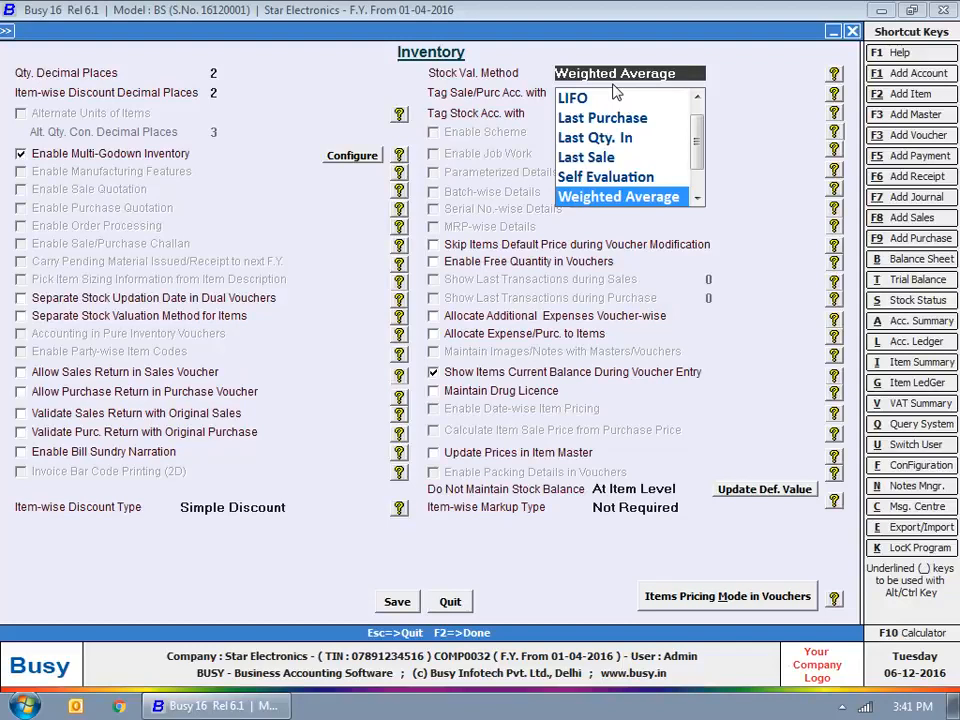
{"action": "scroll", "coordinate": [660, 150], "scroll_direction": "up", "scroll_amount": 1}
{"action": "scroll", "coordinate": [700, 180], "scroll_direction": "down", "scroll_amount": 4}
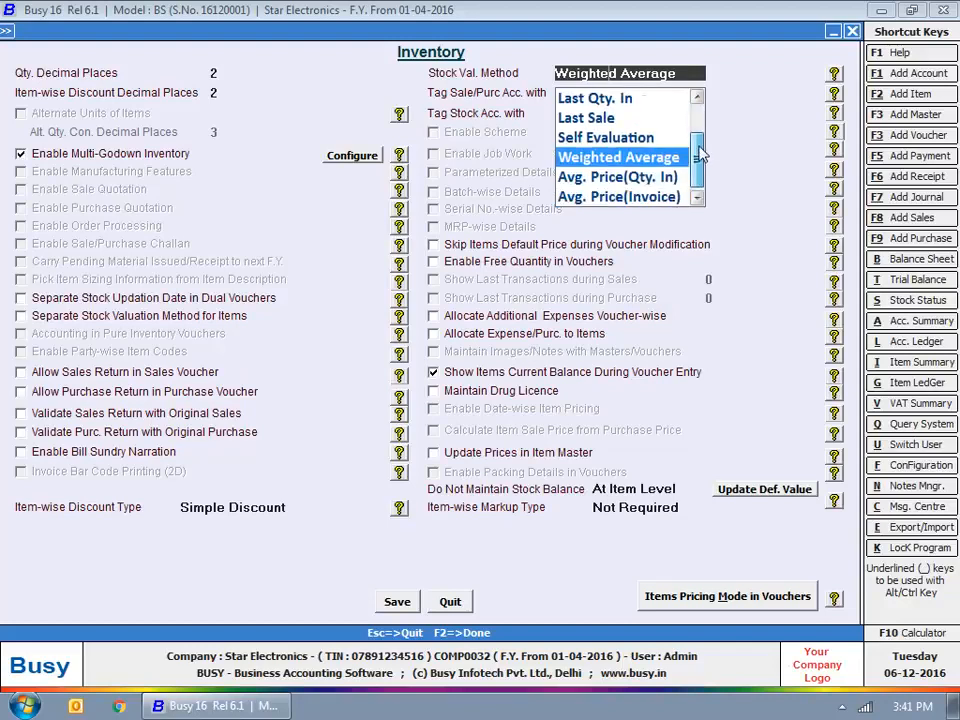
{"action": "left_click", "coordinate": [677, 163]}
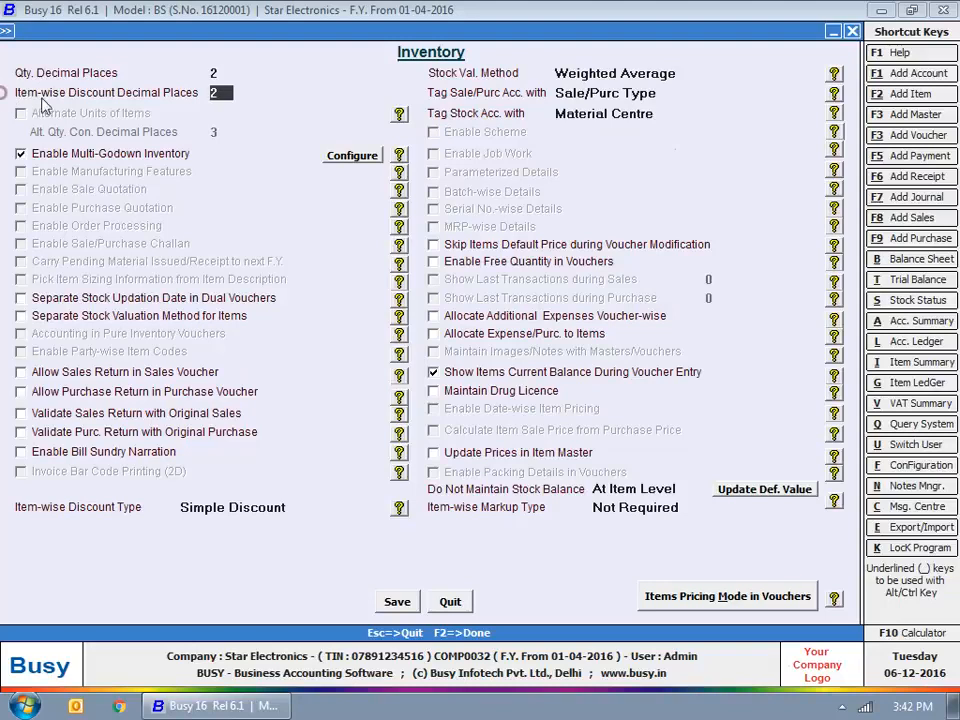
Step: Tag sale and purchase accounts with Sale/Purc Type and stock accounts with Material Centre
{"action": "left_click", "coordinate": [201, 95]}
{"action": "left_click", "coordinate": [653, 92]}
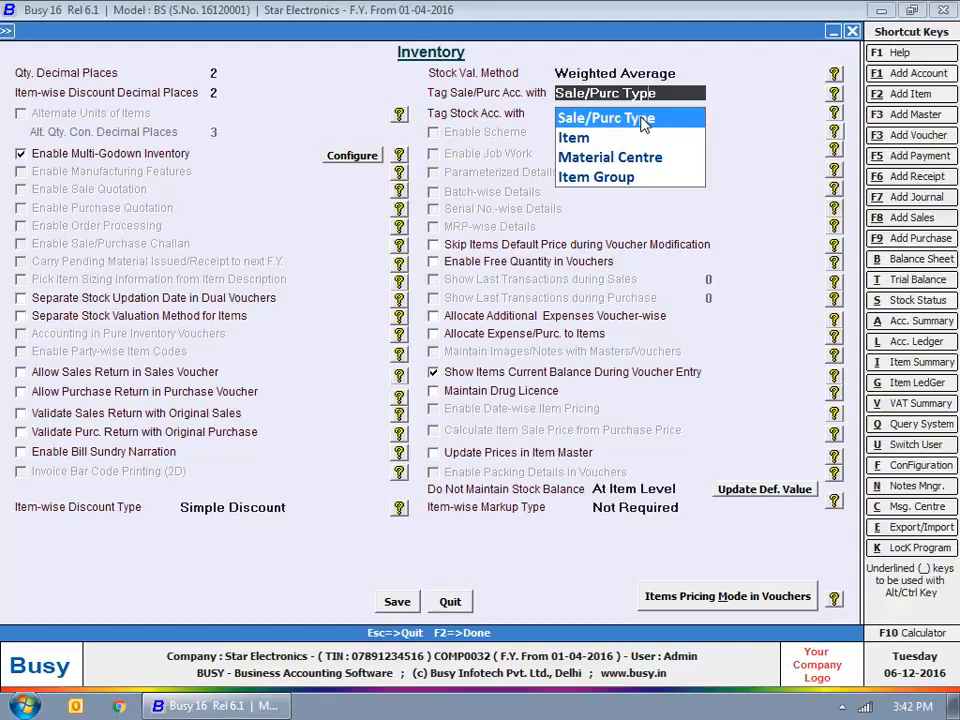
{"action": "left_click", "coordinate": [643, 122]}
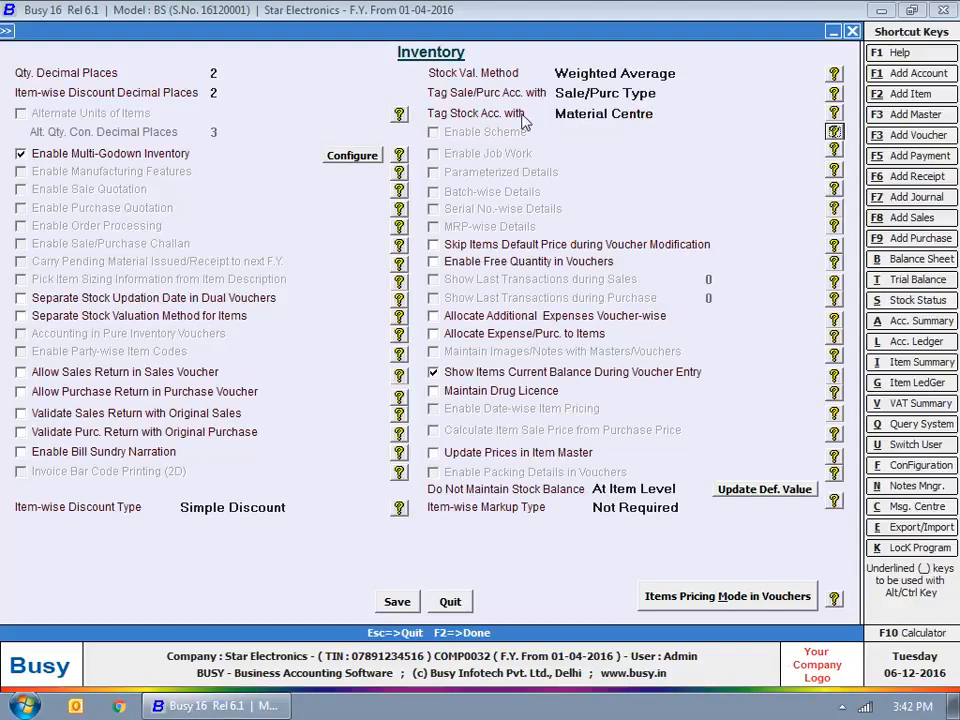
{"action": "left_click", "coordinate": [590, 115]}
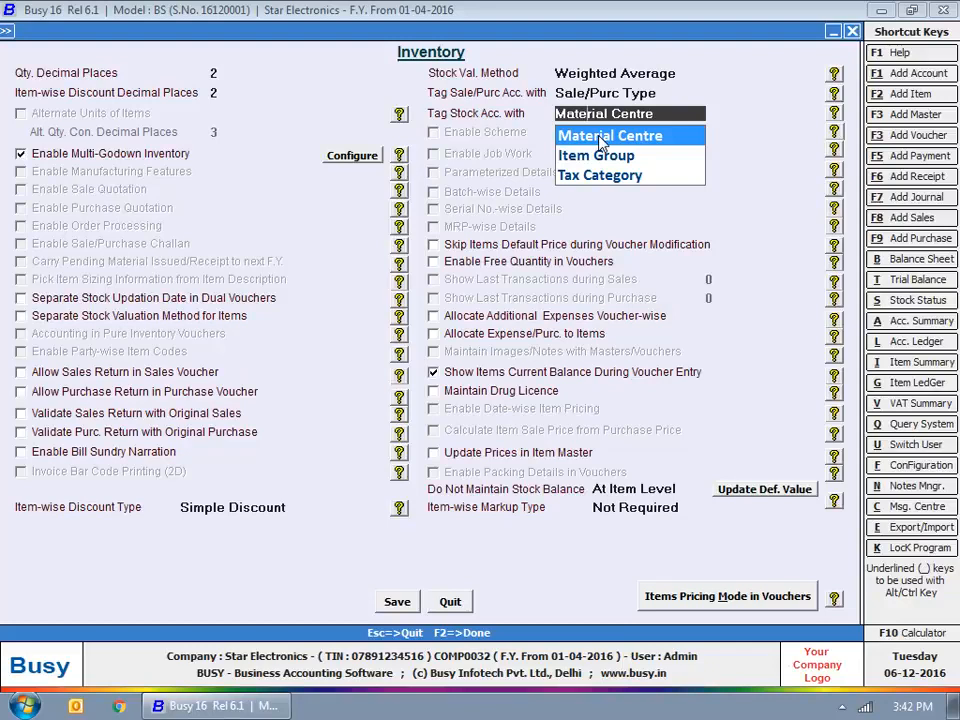
{"action": "left_click", "coordinate": [600, 137]}
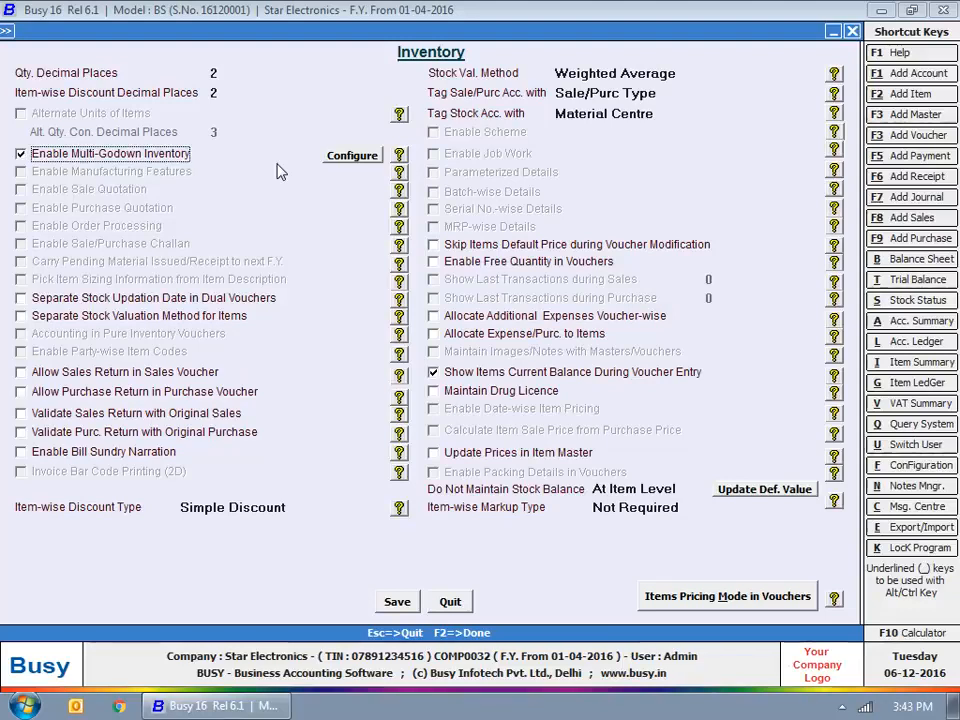
Step: Review the material centre level options for multi-godown inventory, leaving Material Centre at Item Level off
{"action": "left_click", "coordinate": [357, 160]}
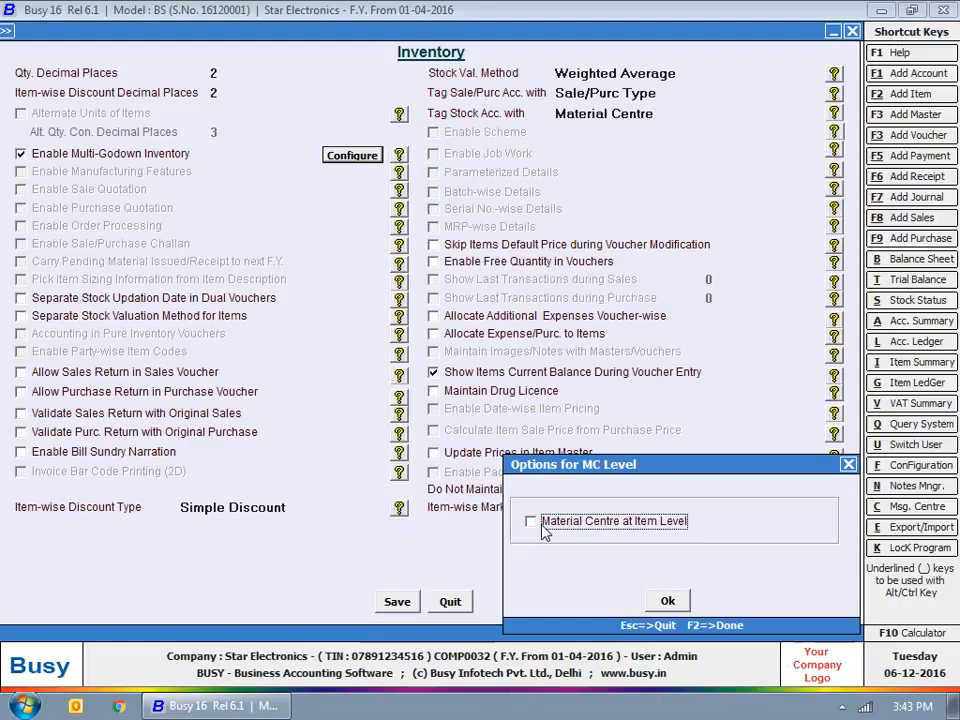
{"action": "left_click", "coordinate": [642, 544]}
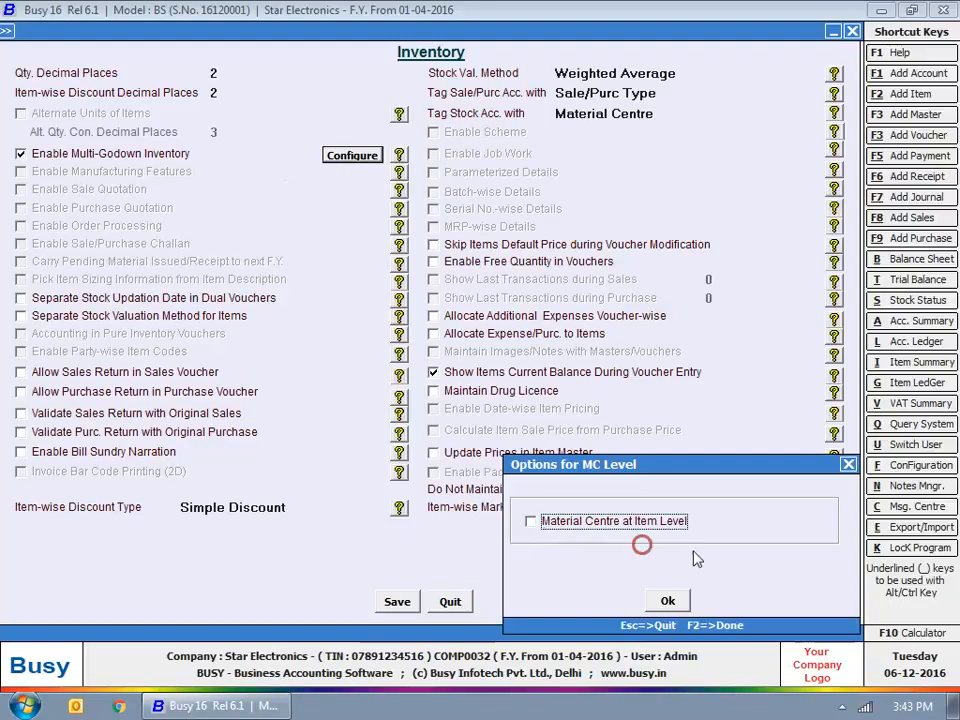
{"action": "left_click", "coordinate": [672, 603]}
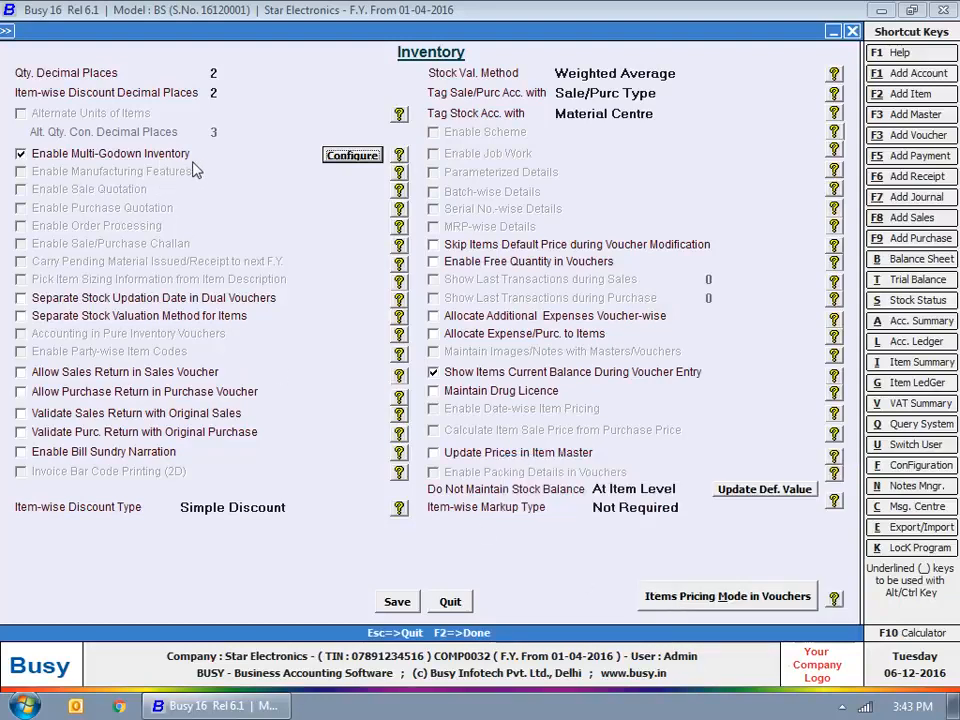
Step: Enable skipping items' default price during voucher modification and free quantity in vouchers, without VAT calculation on free quantity
{"action": "left_click", "coordinate": [451, 245]}
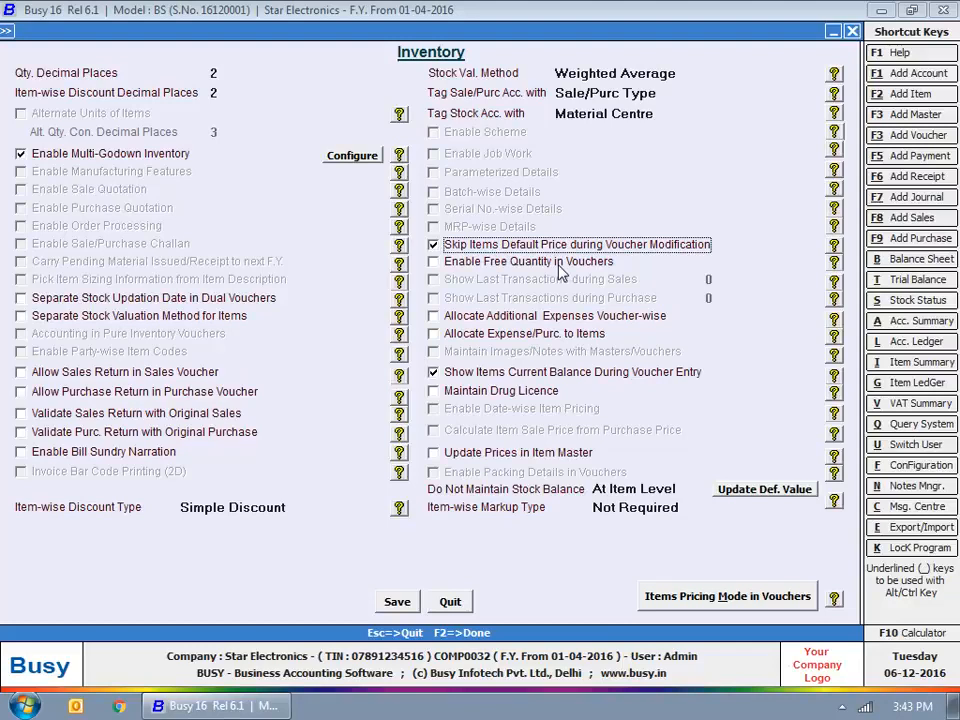
{"action": "left_click", "coordinate": [560, 262]}
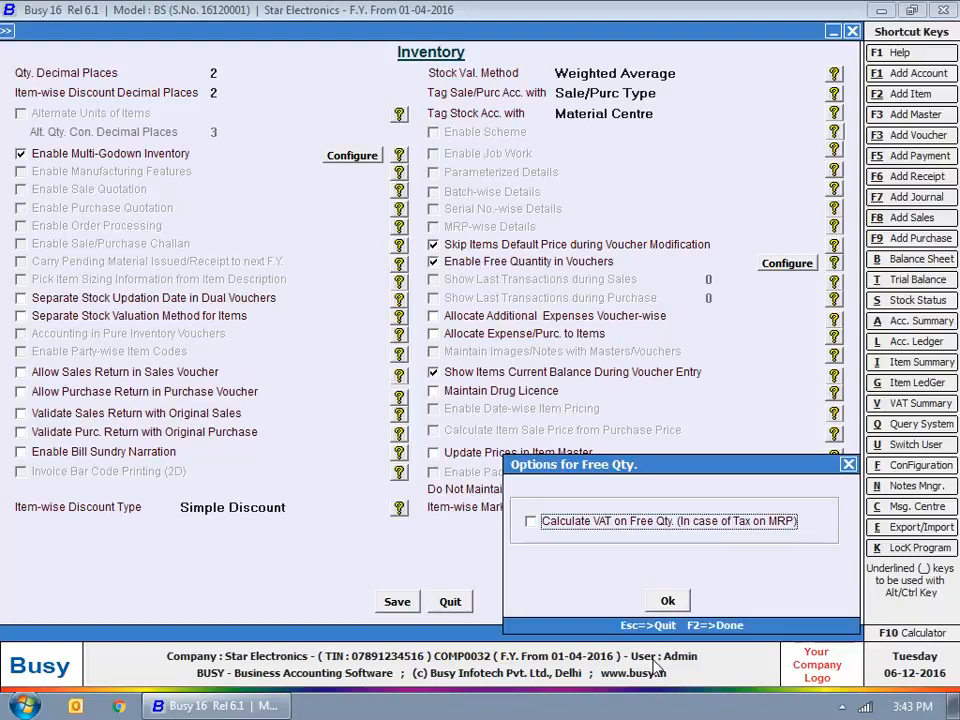
{"action": "left_click", "coordinate": [668, 600]}
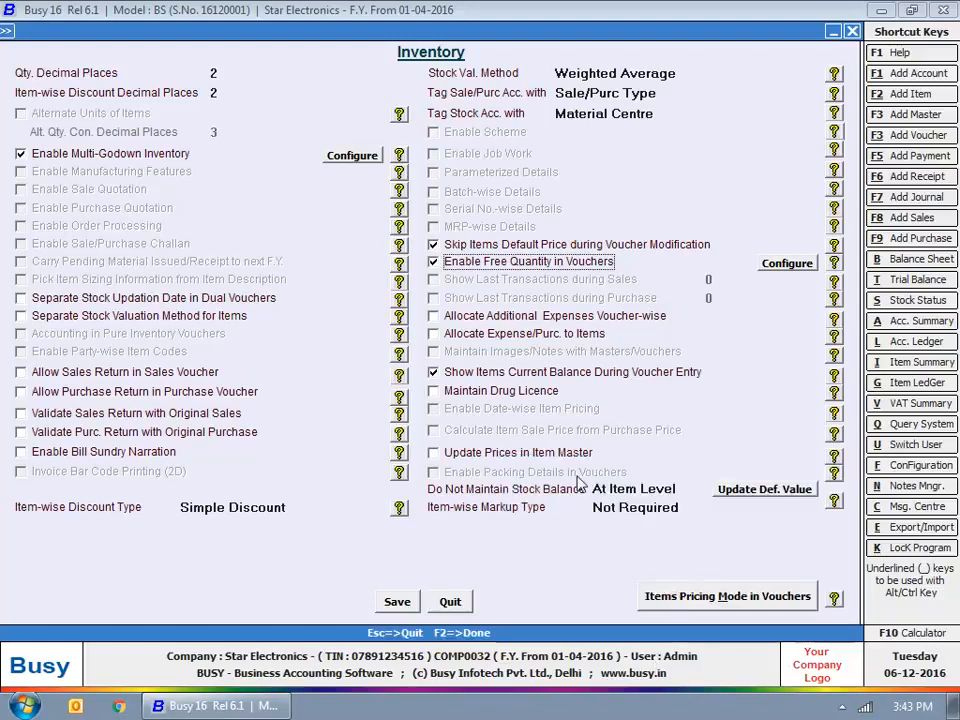
Step: Enable separate stock updation dates in dual vouchers, separate item valuation methods, voucher-wise additional expense allocation and expense/purchase allocation to items
{"action": "left_click", "coordinate": [174, 300]}
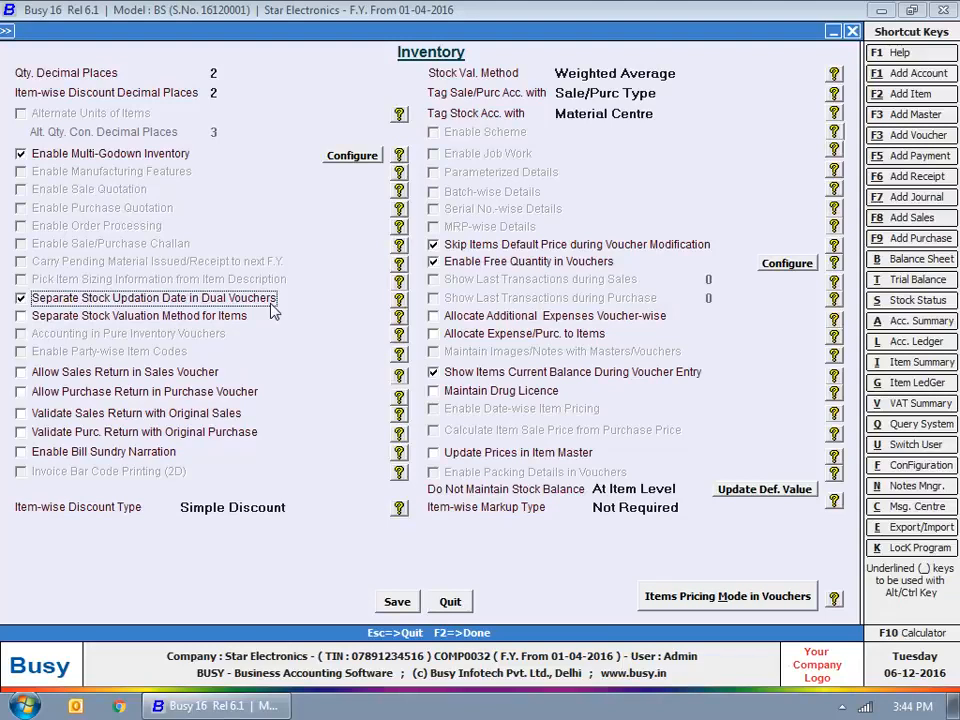
{"action": "left_click", "coordinate": [154, 316]}
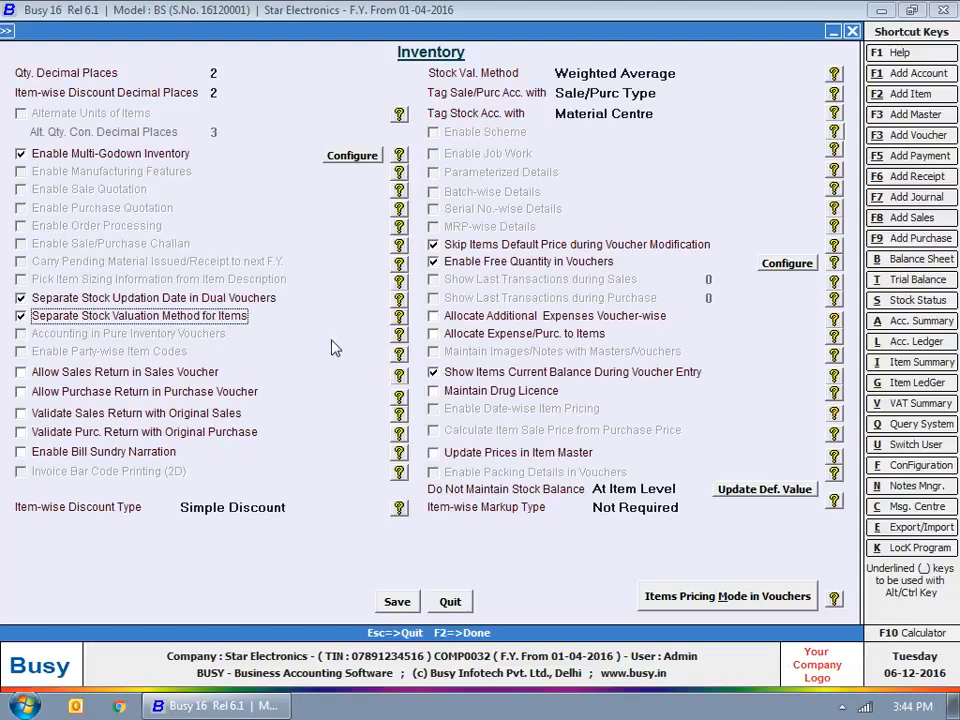
{"action": "left_click", "coordinate": [475, 317]}
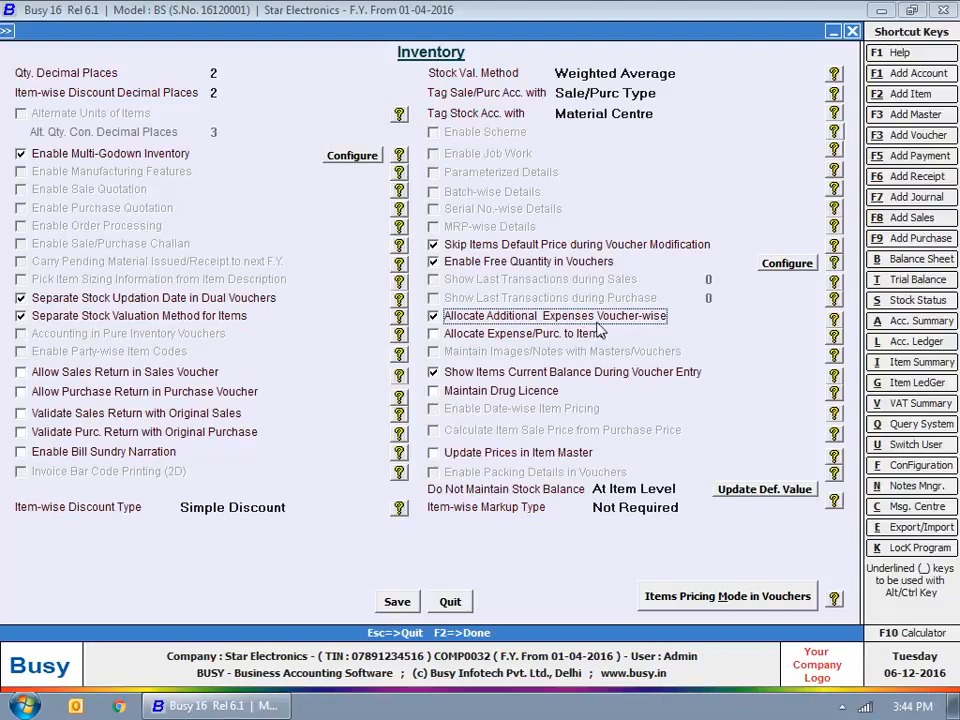
{"action": "left_click", "coordinate": [576, 337]}
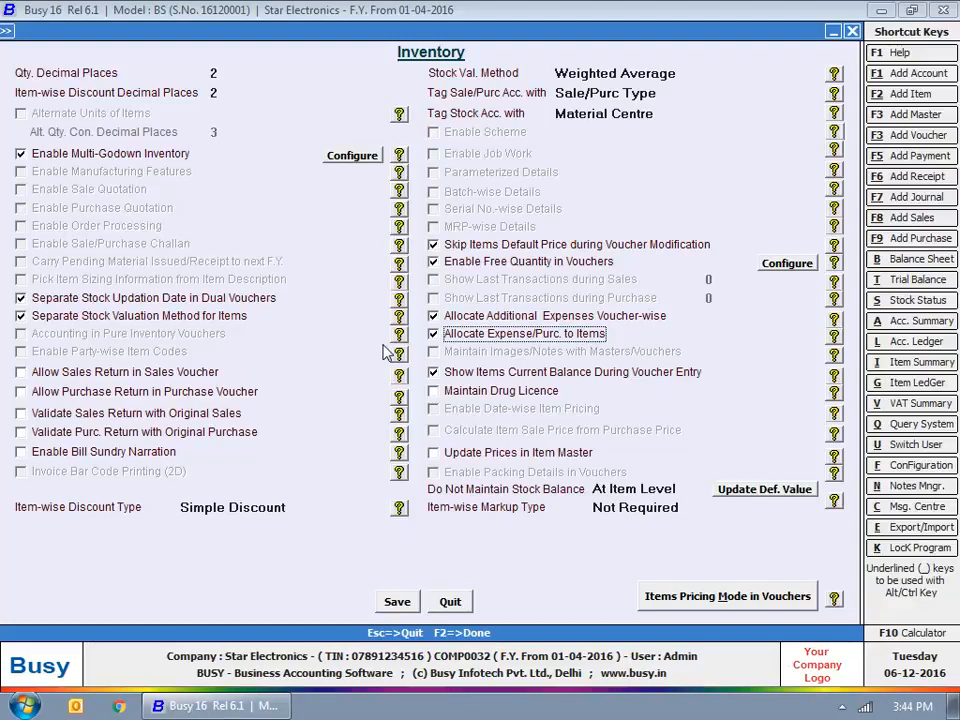
Step: Allow sales returns in sales vouchers and purchase returns in purchase vouchers
{"action": "left_click", "coordinate": [60, 372]}
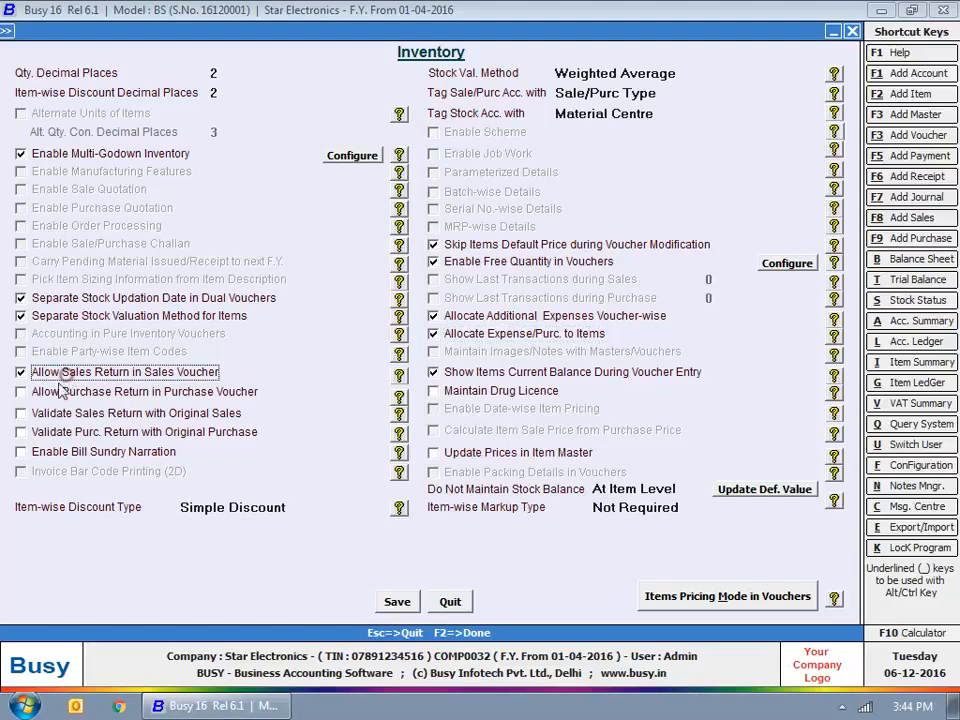
{"action": "left_click", "coordinate": [60, 392]}
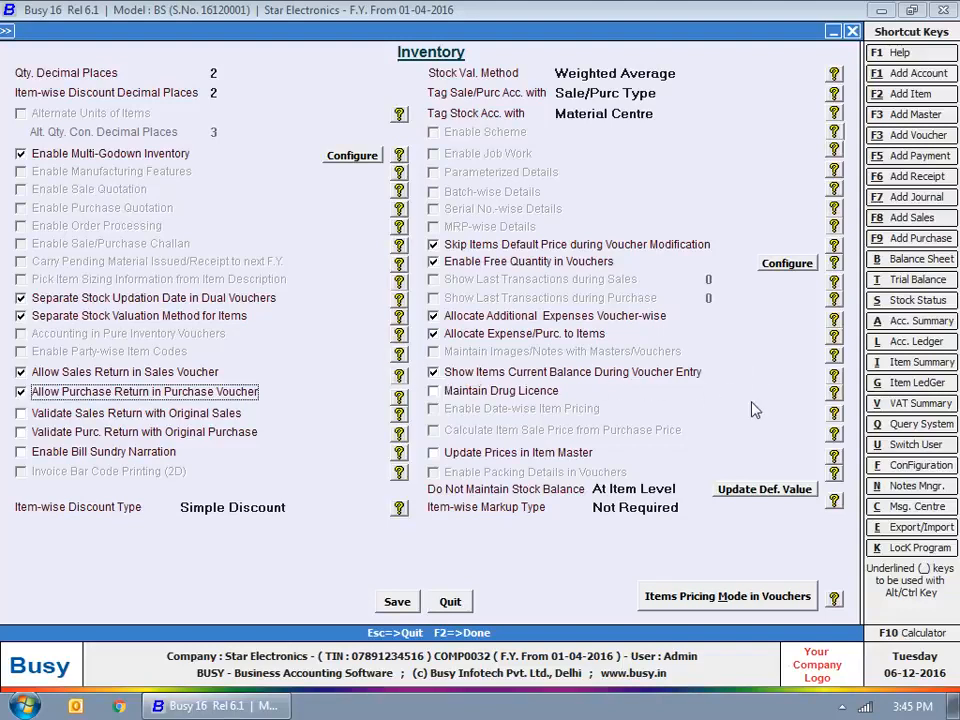
Step: Enable Maintain Drug Licence and enter the company's first drug licence number, leaving the second blank
{"action": "left_click", "coordinate": [502, 395]}
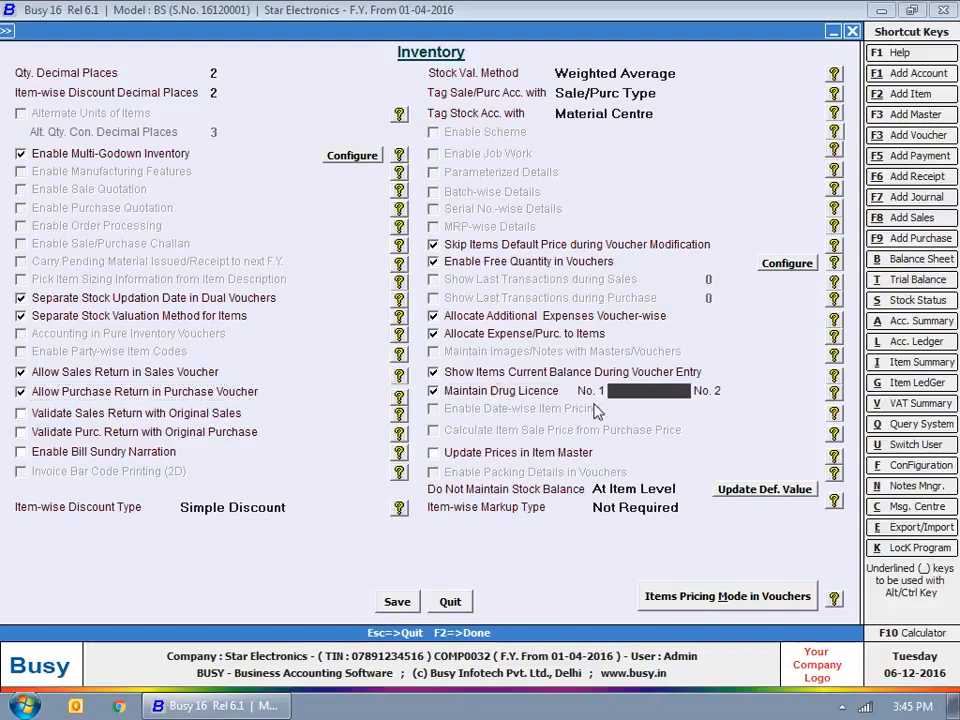
{"action": "left_click", "coordinate": [778, 387]}
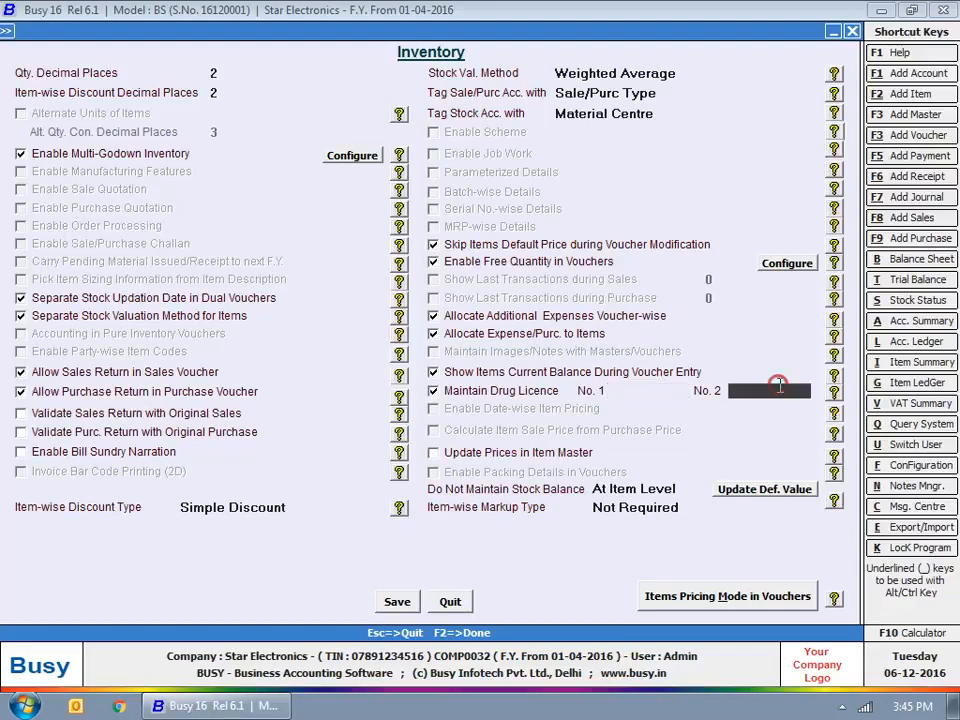
{"action": "left_click", "coordinate": [649, 392]}
{"action": "type", "text": "D"}
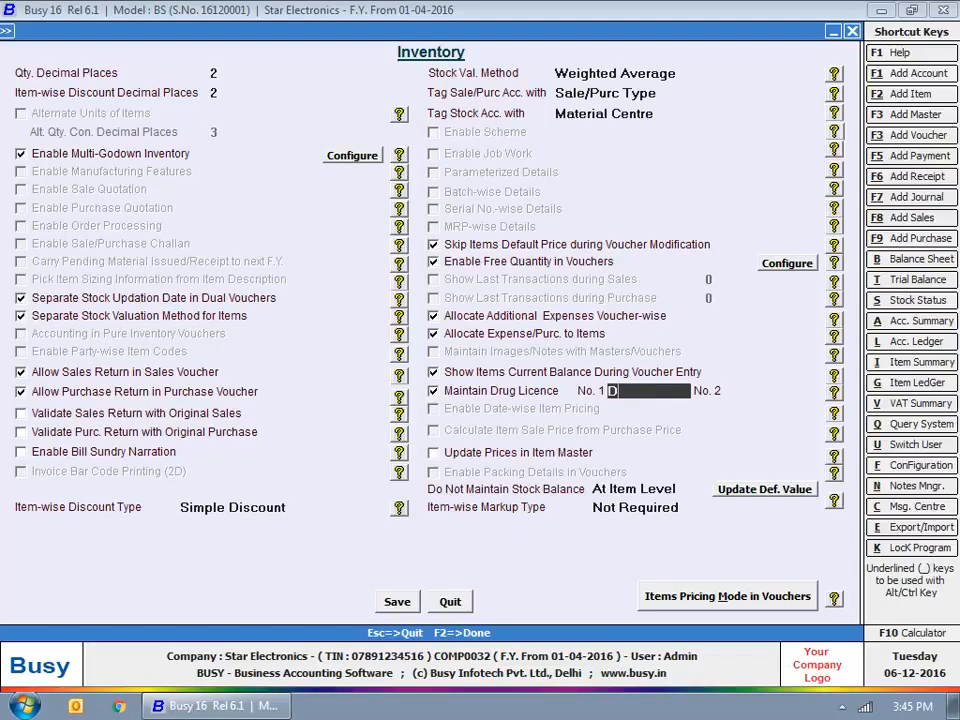
{"action": "type", "text": "L23456"}
{"action": "left_click", "coordinate": [754, 392]}
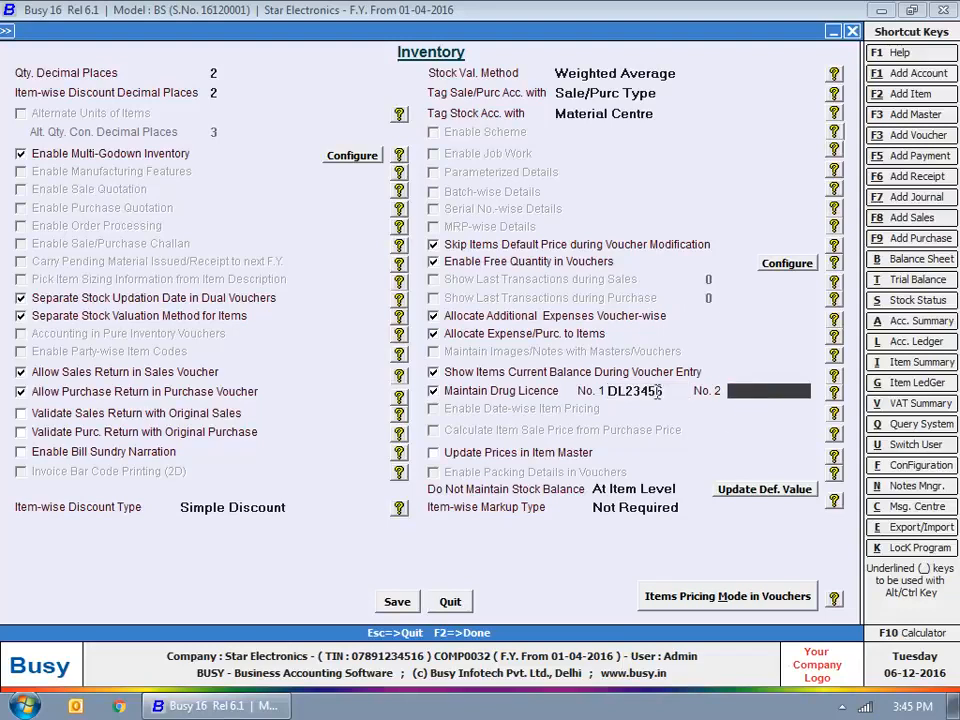
Step: Enable validation of sales and purchase returns against the original sales and purchases, plus bill sundry narration
{"action": "left_click", "coordinate": [175, 415]}
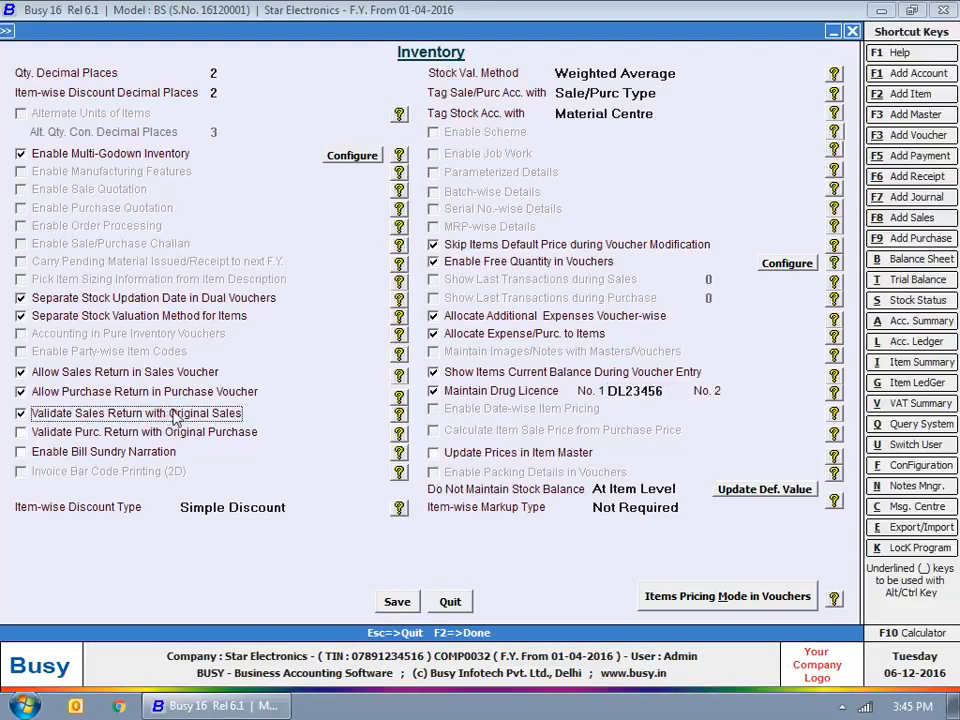
{"action": "left_click", "coordinate": [168, 434]}
{"action": "key", "text": "Up"}
{"action": "left_click", "coordinate": [116, 458]}
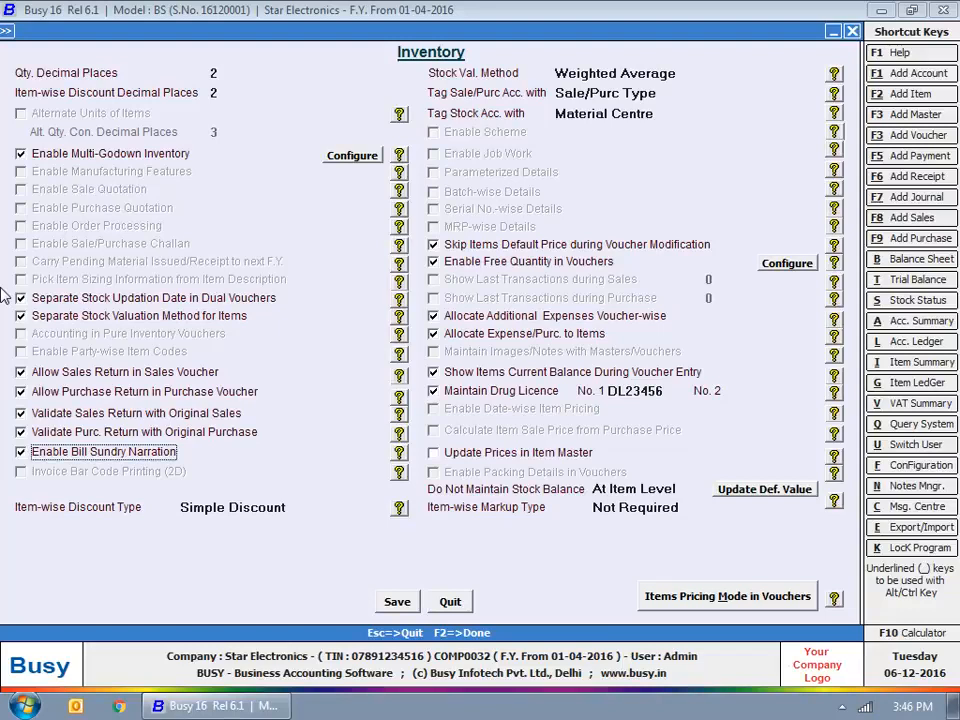
Step: Enable updating prices in the item master for both the last sale price and the last purchase price
{"action": "left_click", "coordinate": [500, 453]}
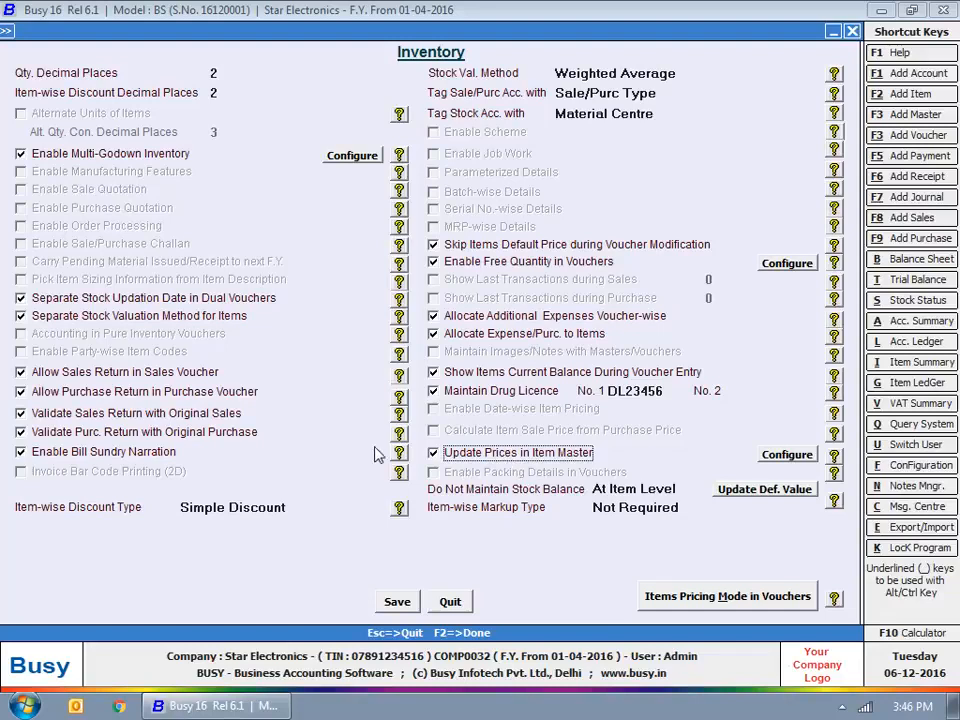
{"action": "left_click", "coordinate": [792, 459]}
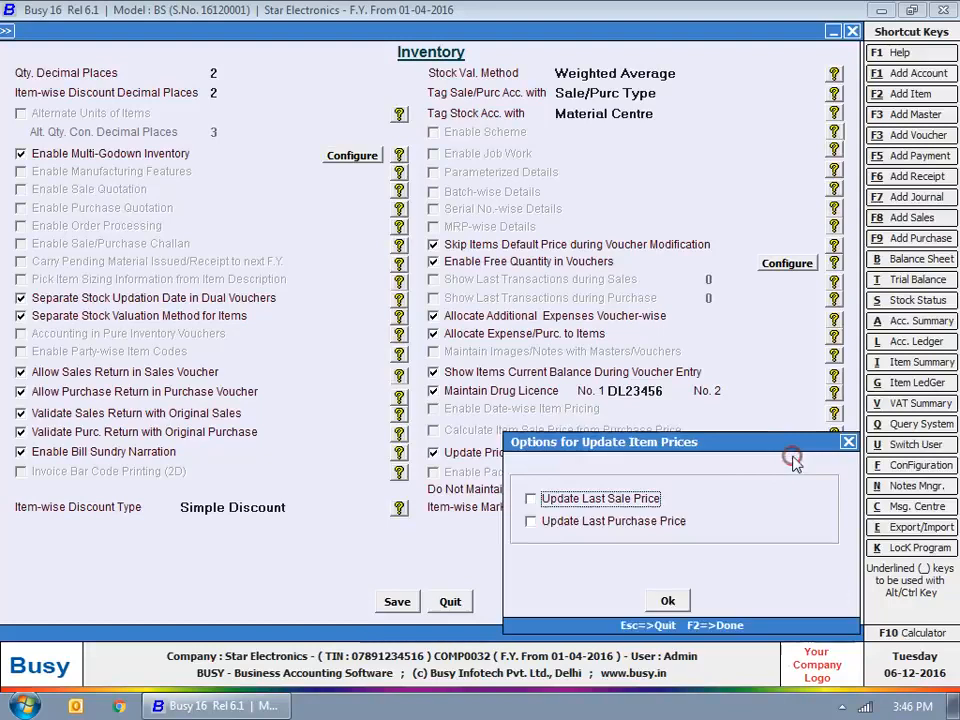
{"action": "left_click", "coordinate": [576, 499]}
{"action": "left_click", "coordinate": [575, 521]}
{"action": "left_click", "coordinate": [667, 600]}
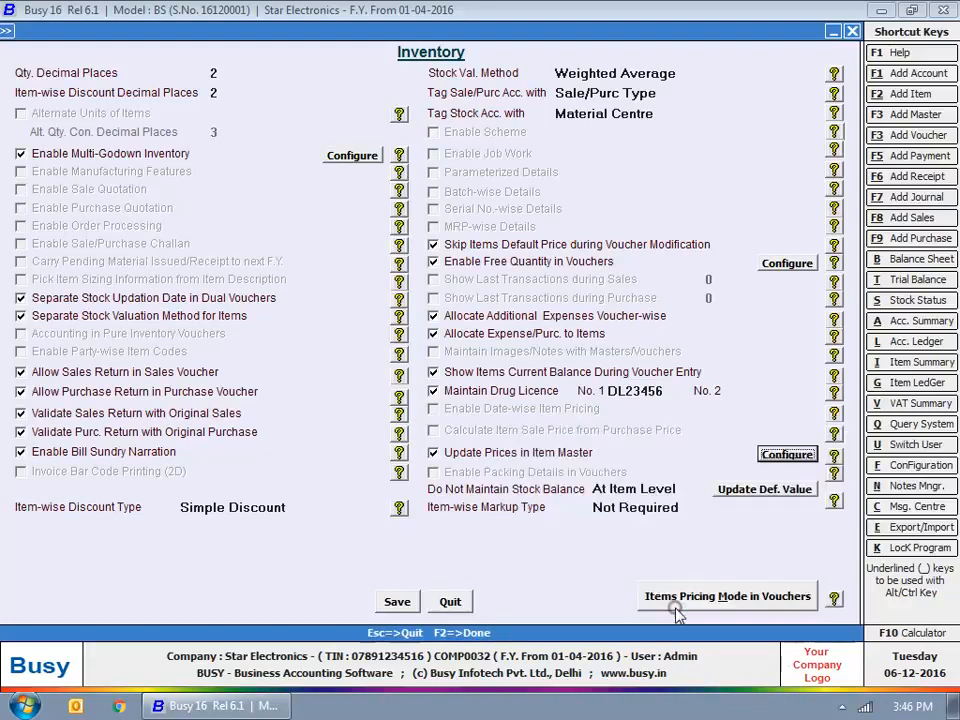
Step: Set Do Not Maintain Stock Balance to At Item Level, item-wise discount to Simple Discount and item-wise markup to Not Required
{"action": "left_click", "coordinate": [617, 489]}
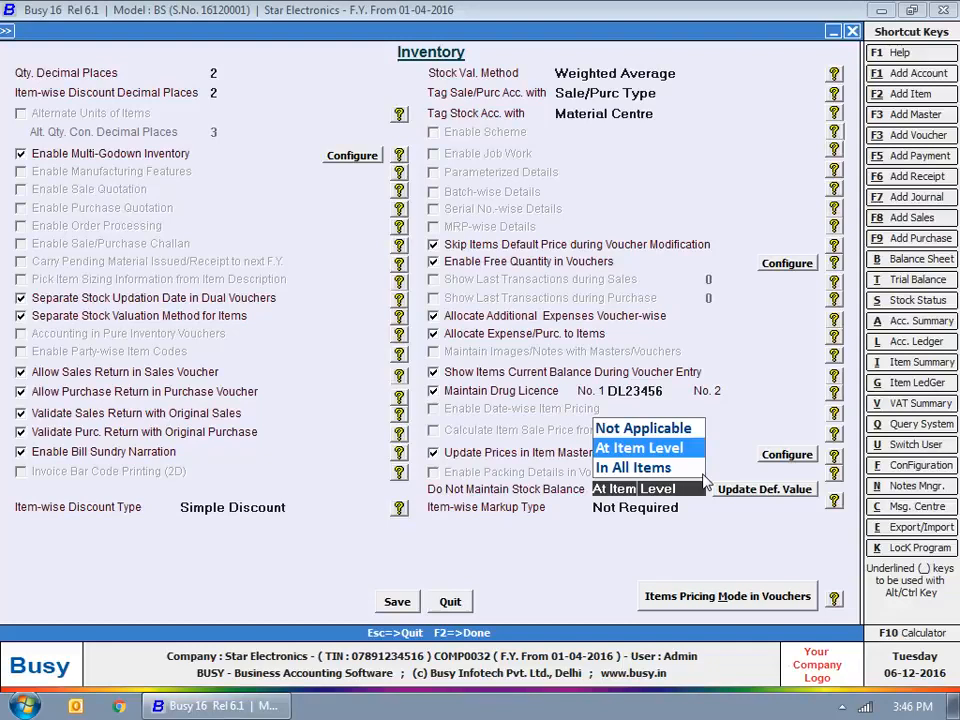
{"action": "left_click", "coordinate": [656, 447]}
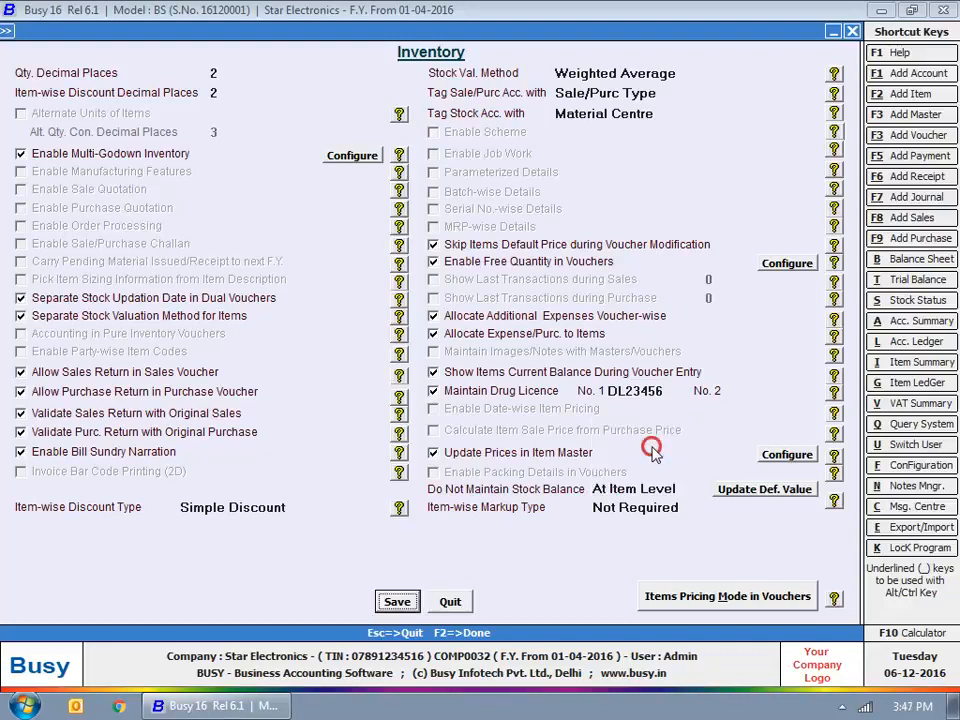
{"action": "left_click", "coordinate": [272, 508]}
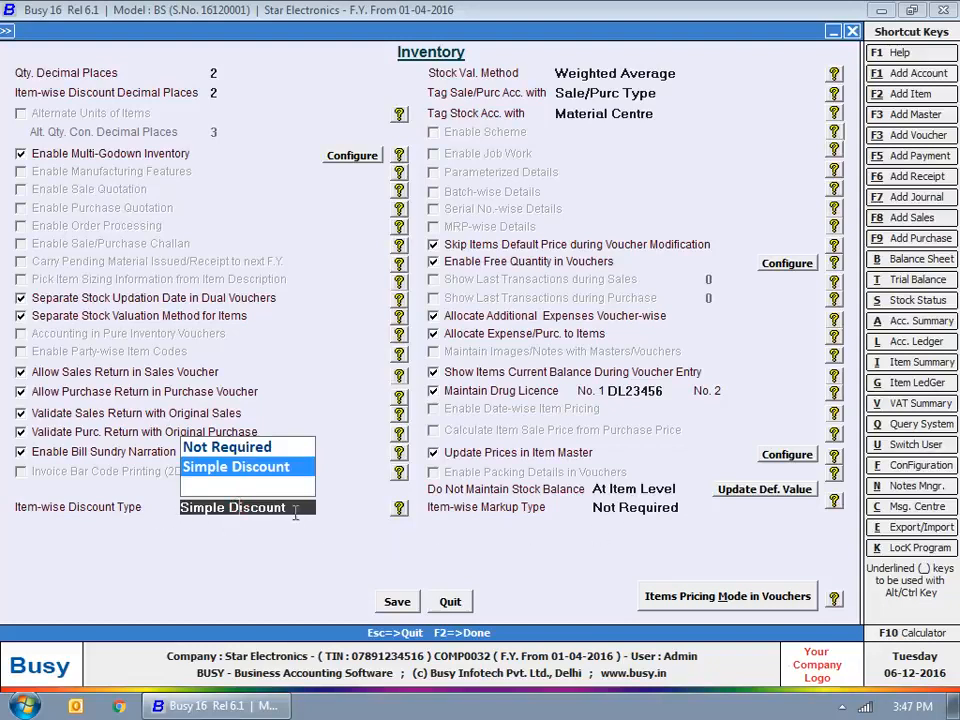
{"action": "key", "text": "Return"}
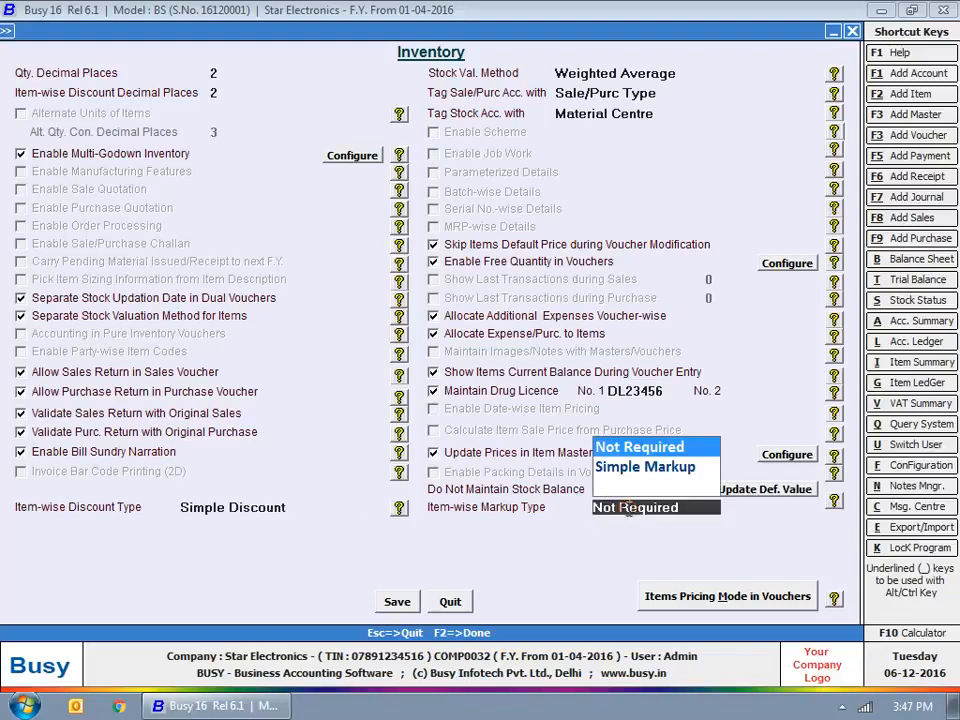
{"action": "left_click", "coordinate": [641, 453]}
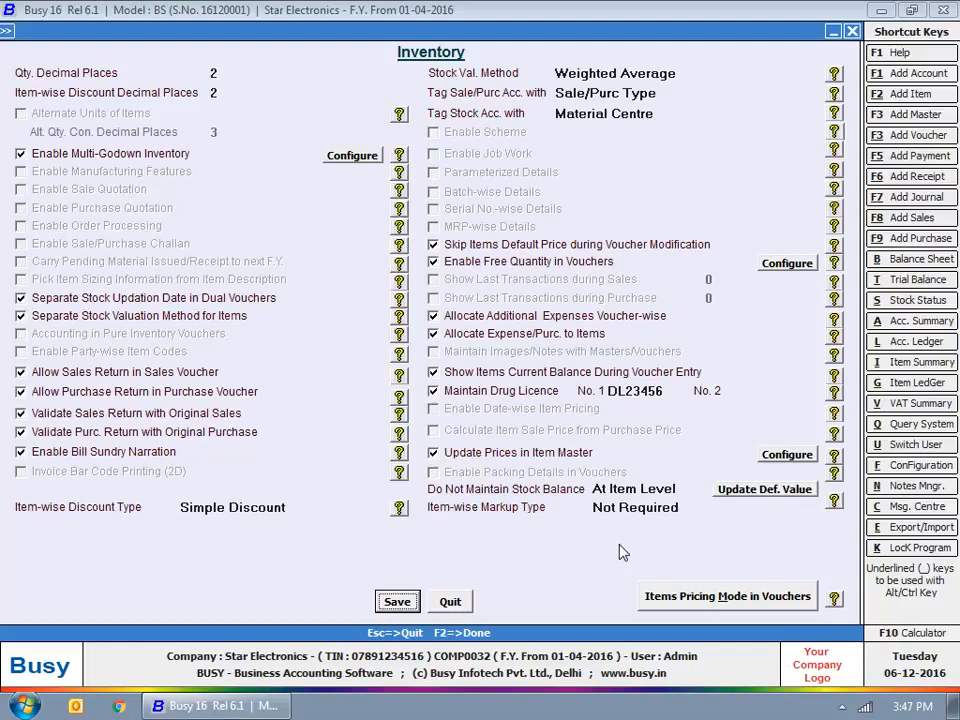
Step: Set the item pricing mode for sales vouchers to Default (Pick from Item Master), applicable to discount/markup values only
{"action": "left_click", "coordinate": [690, 595]}
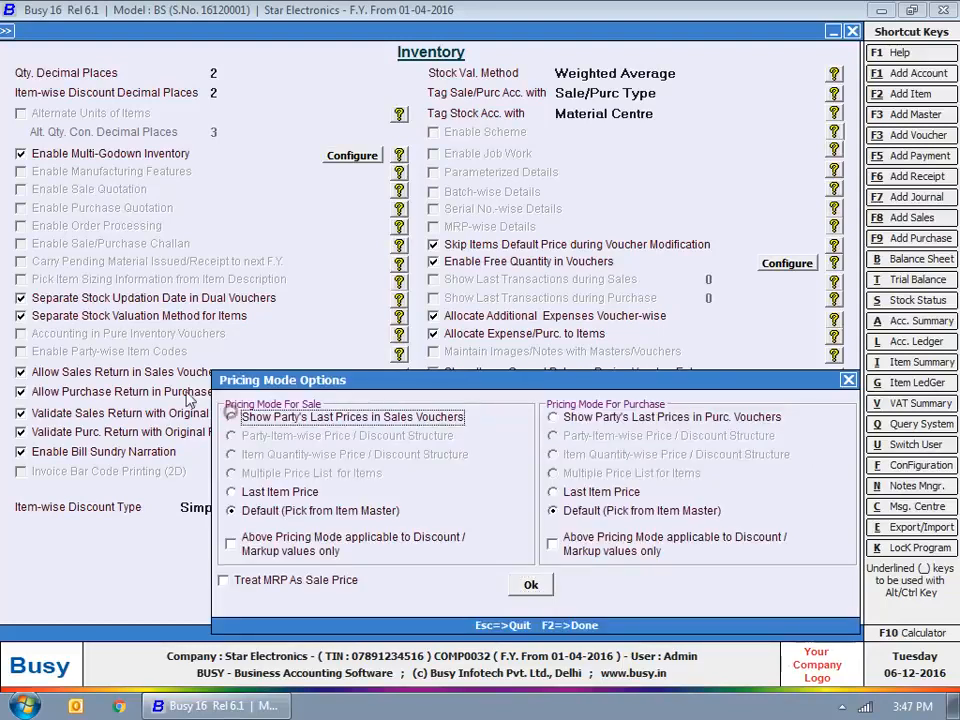
{"action": "left_click", "coordinate": [327, 416]}
{"action": "left_click", "coordinate": [372, 418]}
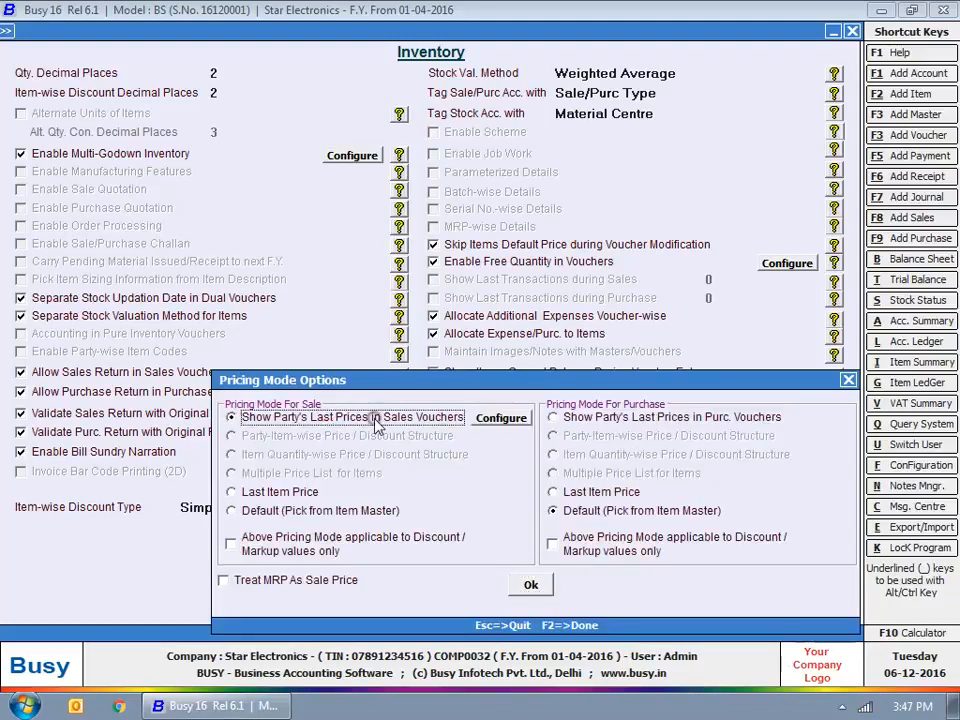
{"action": "left_click", "coordinate": [284, 493]}
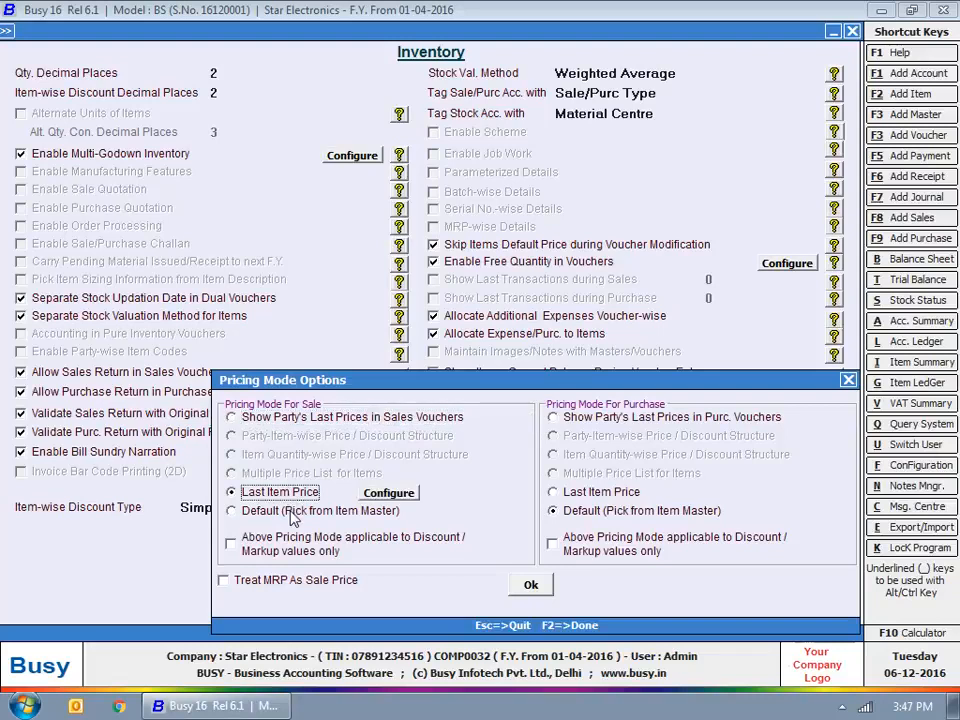
{"action": "left_click", "coordinate": [293, 511]}
{"action": "left_click", "coordinate": [291, 541]}
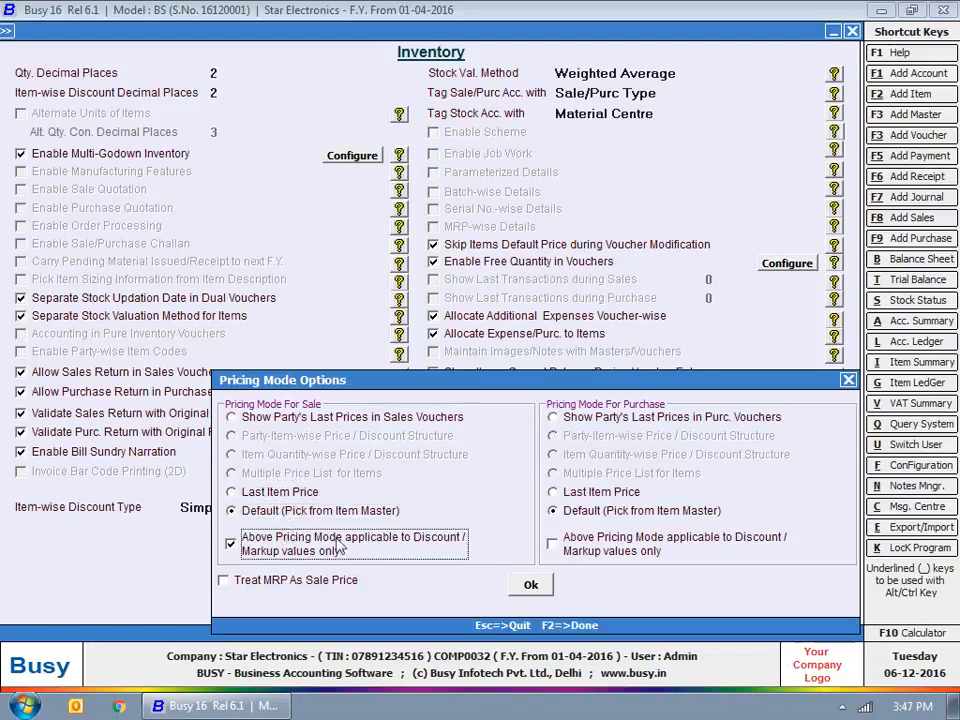
Step: Set the purchase pricing mode to Default (Pick from Item Master) for discount/markup values only, and accept the options with MRP treated as sale price
{"action": "left_click", "coordinate": [582, 420]}
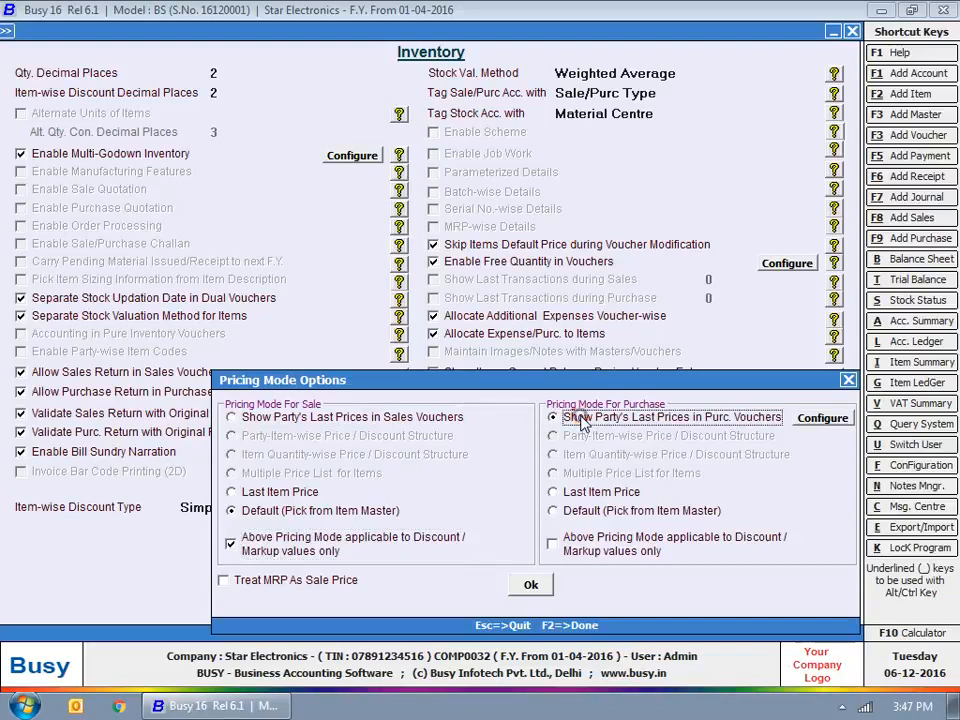
{"action": "left_click", "coordinate": [580, 492]}
{"action": "left_click", "coordinate": [582, 511]}
{"action": "left_click", "coordinate": [553, 542]}
{"action": "left_click", "coordinate": [274, 580]}
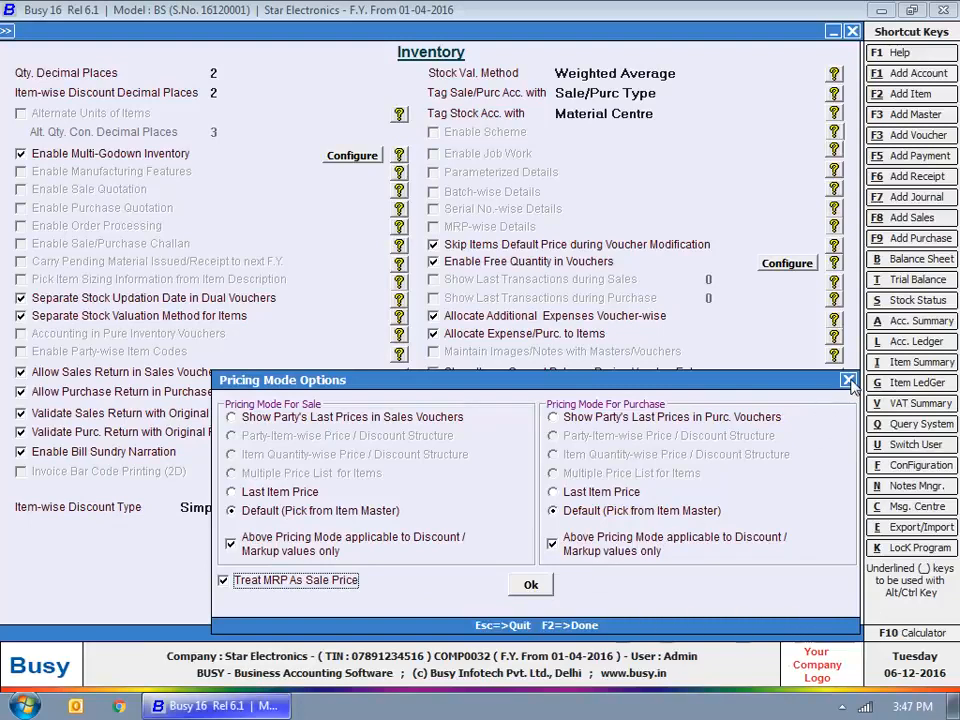
{"action": "left_click", "coordinate": [527, 583]}
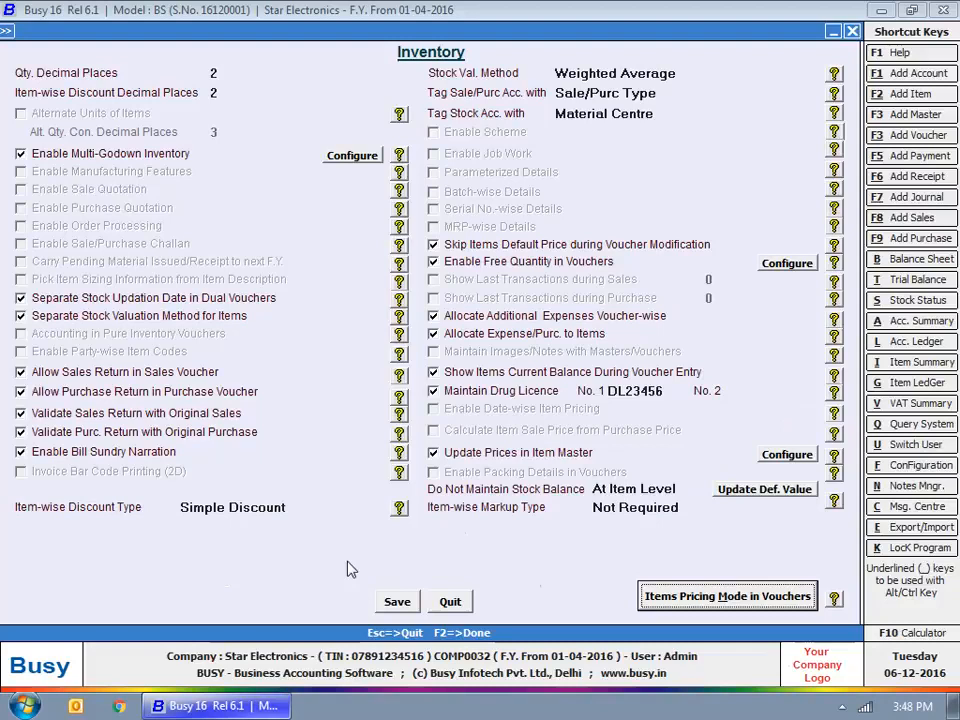
Step: Save the inventory configuration and return to the main screen
{"action": "left_click", "coordinate": [397, 601]}
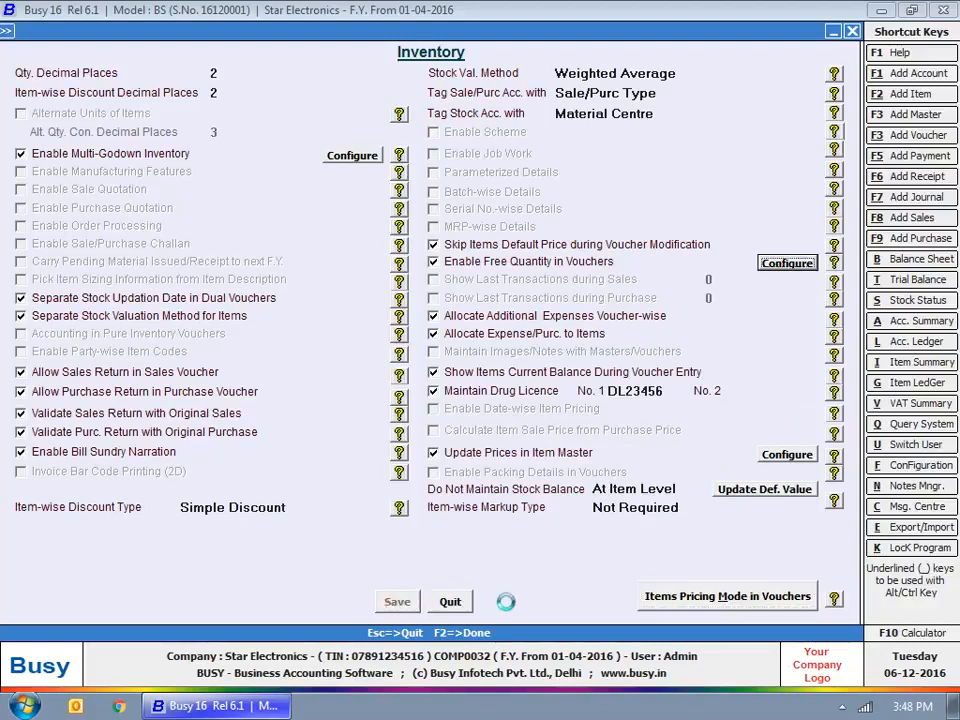
{"action": "key", "text": "Escape"}
{"action": "key", "text": "Escape"}
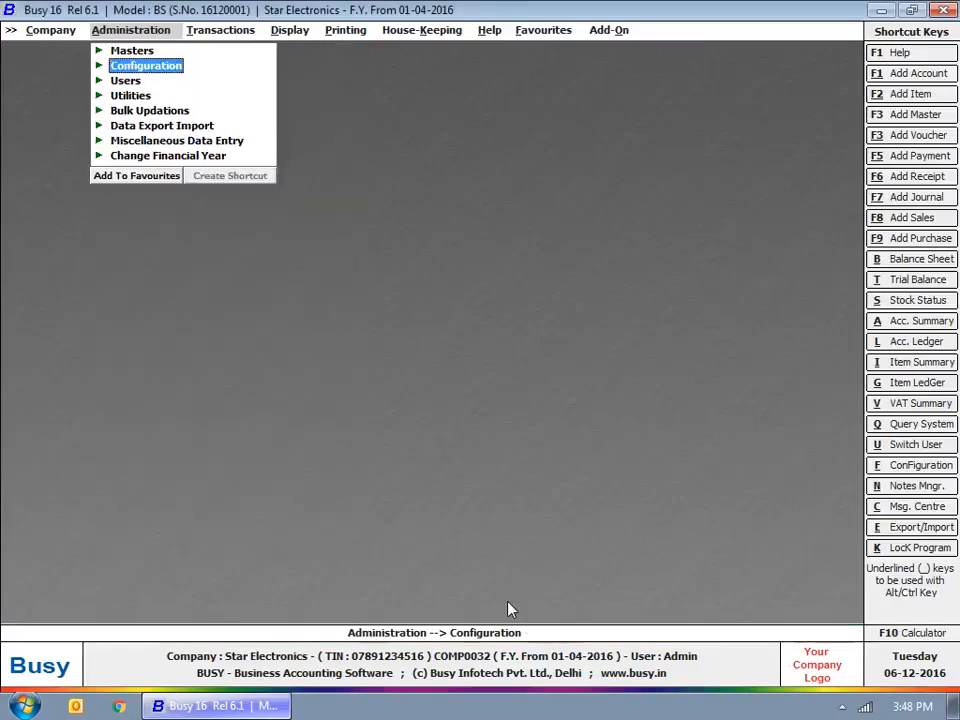
{"action": "key", "text": "Escape"}
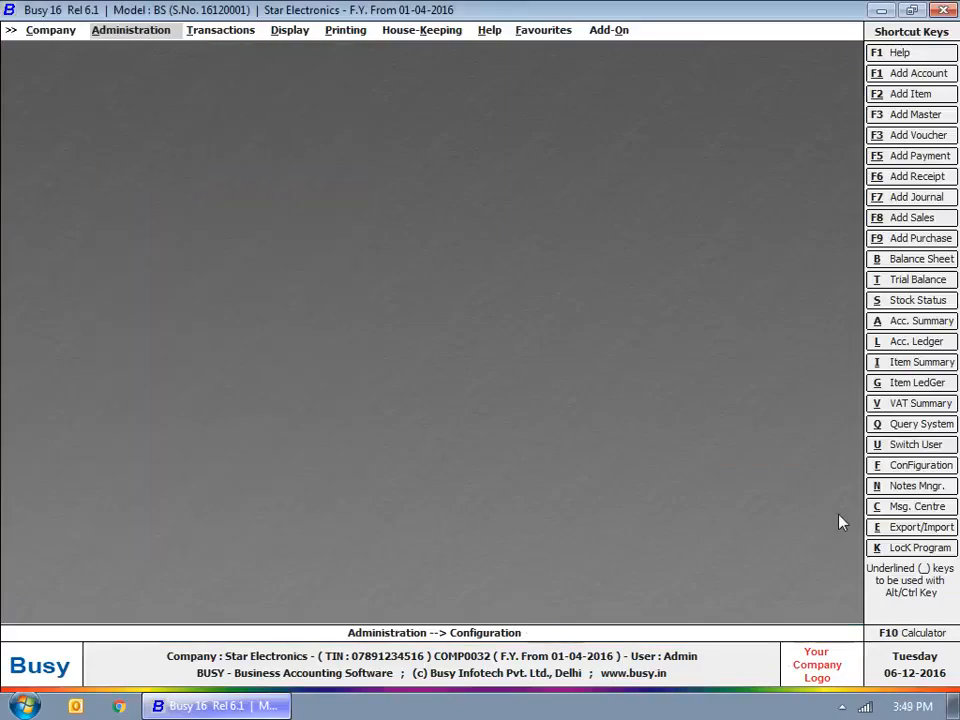